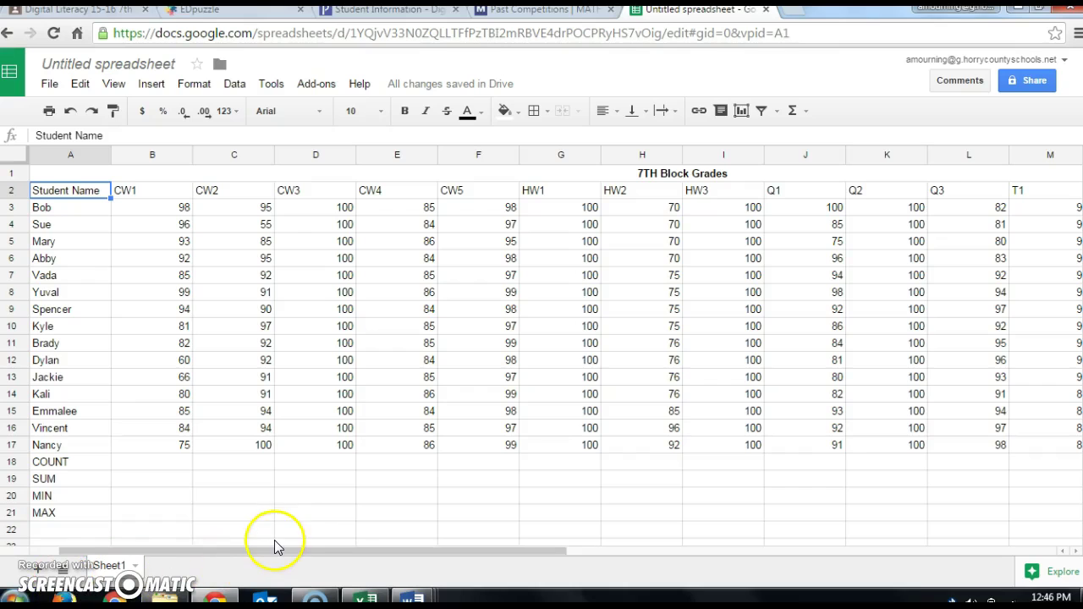
- Scroll right to bring the empty AVG column P into view
{"action": "left_click_drag", "start_coordinate": [282, 551], "coordinate": [487, 541]}
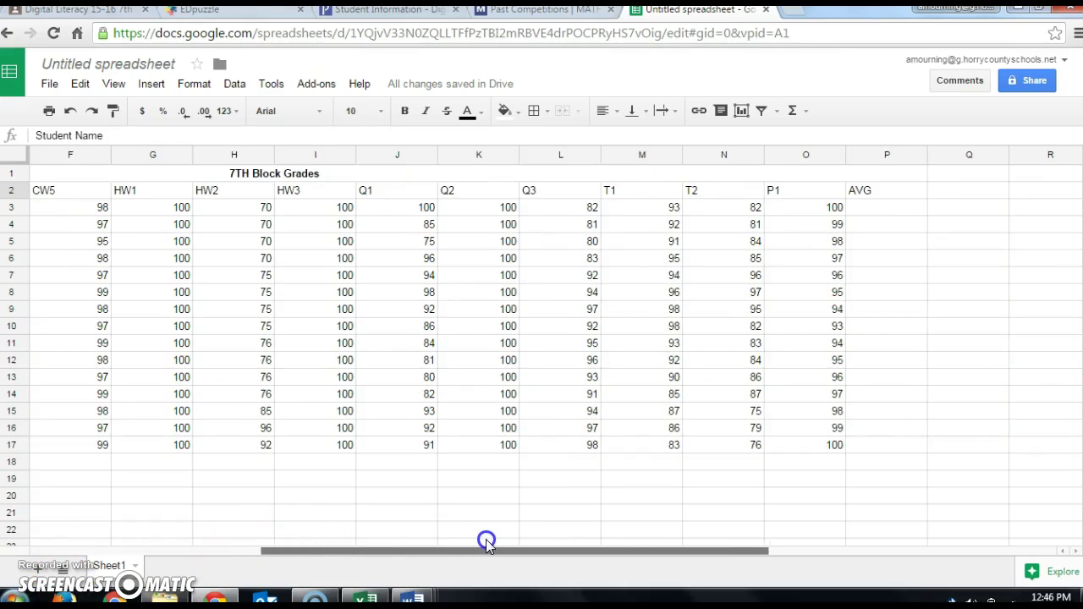
- Enter =AVERAGE(B3:O3) in P3, giving 93.07142857 for the first student
{"action": "left_click", "coordinate": [862, 211]}
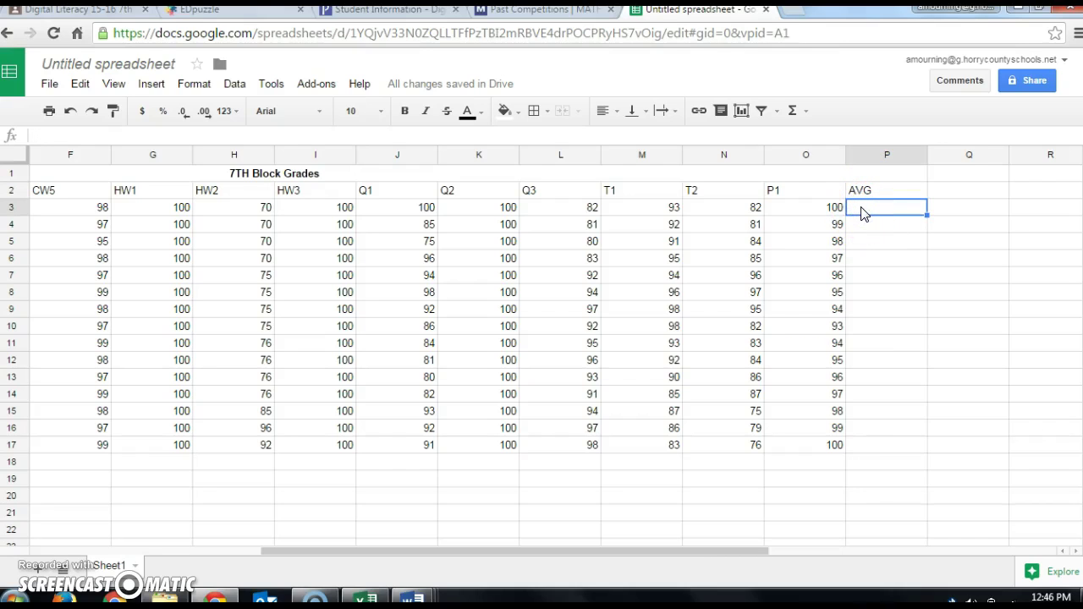
{"action": "left_click", "coordinate": [868, 211]}
{"action": "left_click", "coordinate": [895, 212]}
{"action": "left_click", "coordinate": [803, 112]}
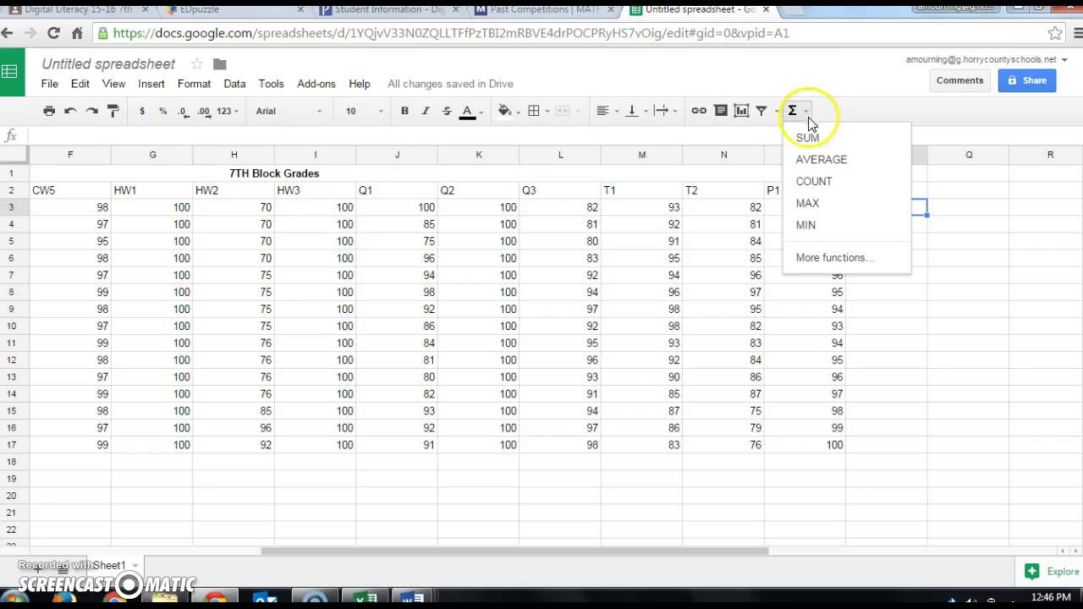
{"action": "left_click", "coordinate": [822, 161]}
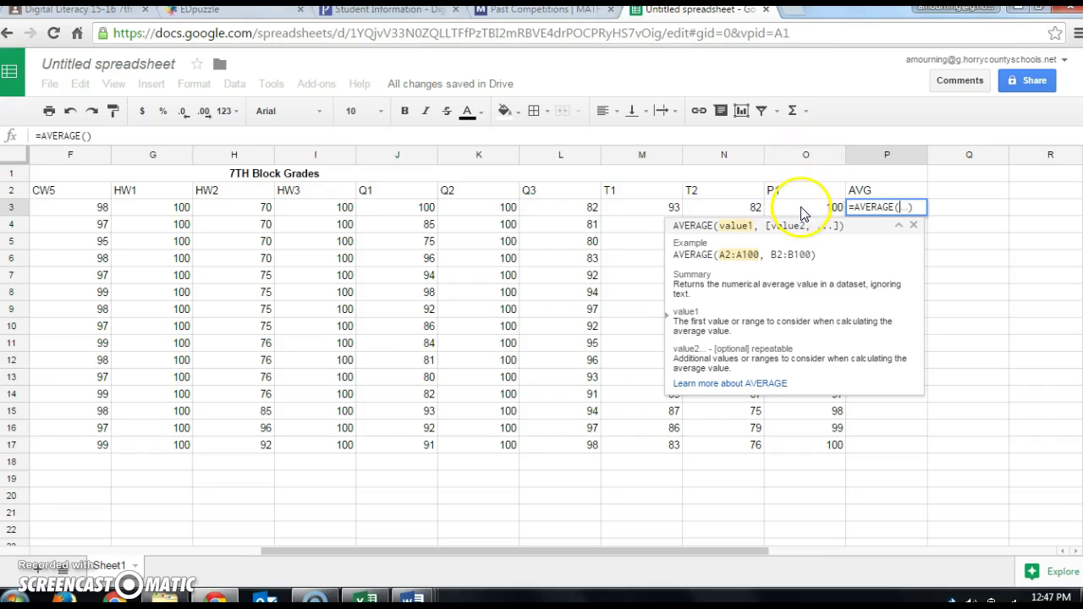
{"action": "left_click_drag", "start_coordinate": [800, 208], "coordinate": [179, 216]}
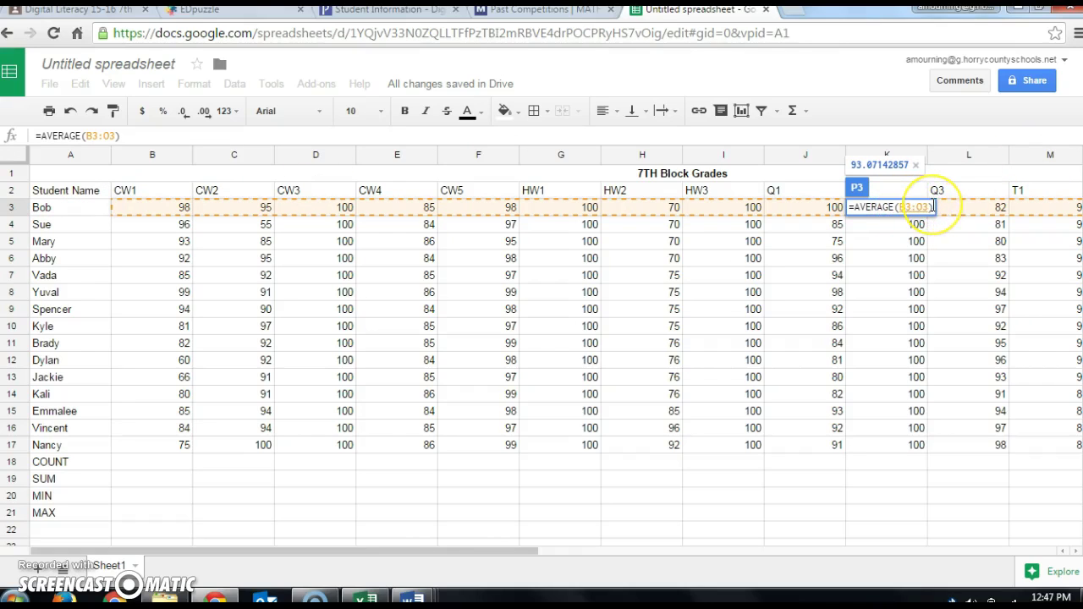
{"action": "key", "text": "Return"}
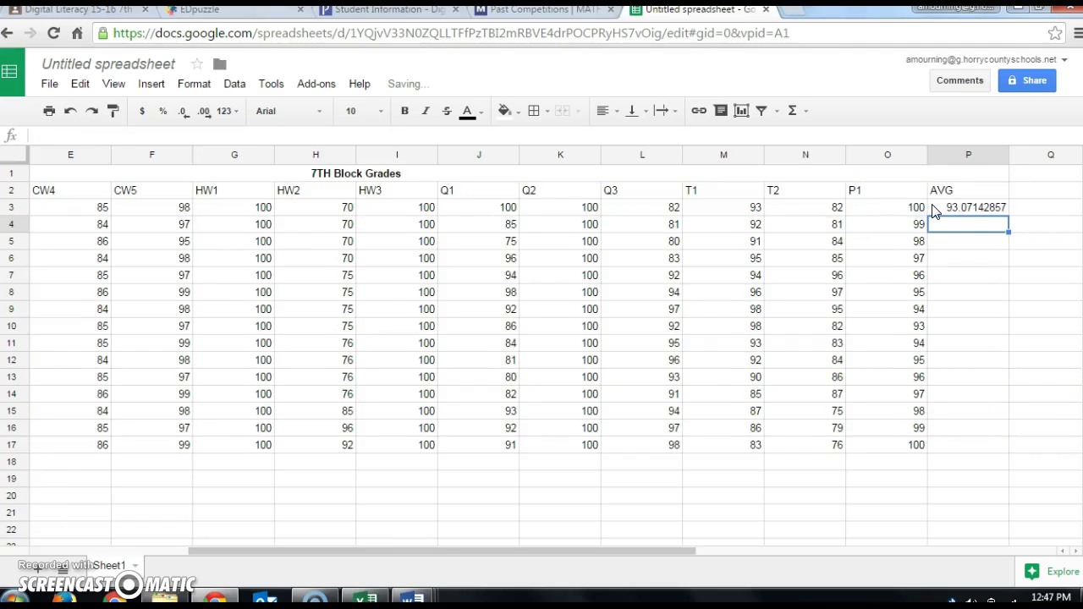
{"action": "left_click", "coordinate": [989, 209]}
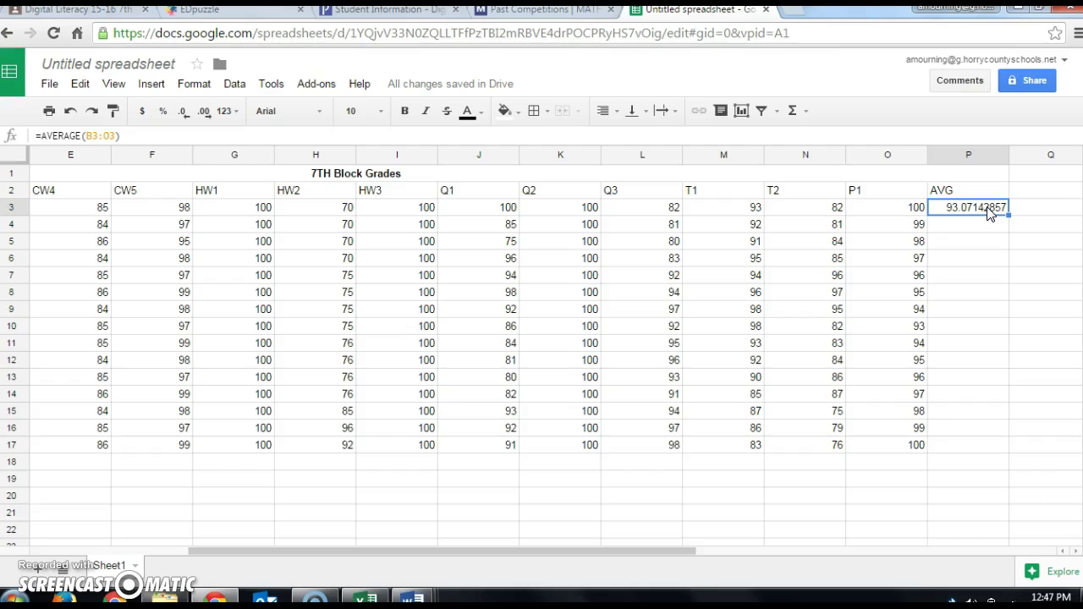
{"action": "left_click", "coordinate": [981, 210]}
- Copy P3's AVERAGE formula down through P17 for all 15 students
{"action": "left_click", "coordinate": [1009, 217]}
{"action": "left_click_drag", "start_coordinate": [1009, 215], "coordinate": [1018, 446]}
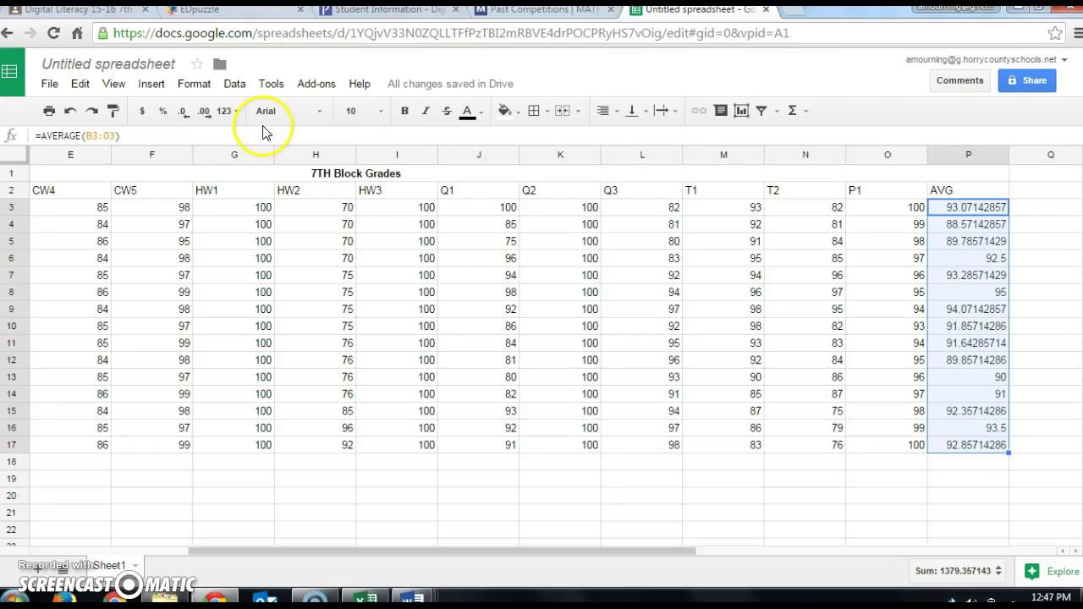
- Reduce the AVG values in P3:P17 to zero decimals, e.g. 93 and 89
{"action": "left_click", "coordinate": [188, 118]}
{"action": "left_click", "coordinate": [188, 118]}
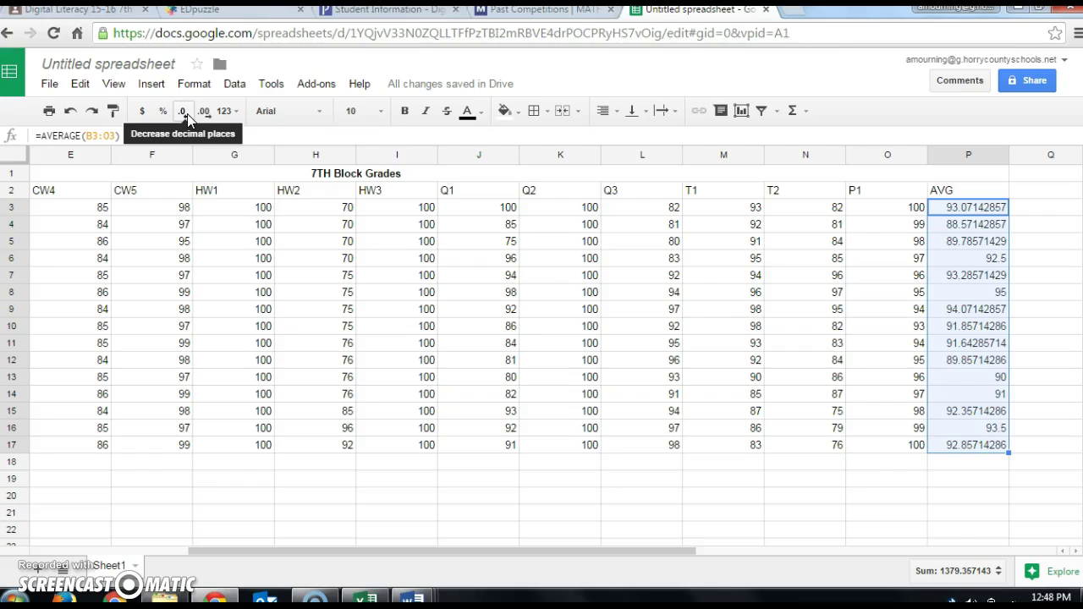
{"action": "left_click", "coordinate": [188, 118]}
{"action": "left_click", "coordinate": [188, 118]}
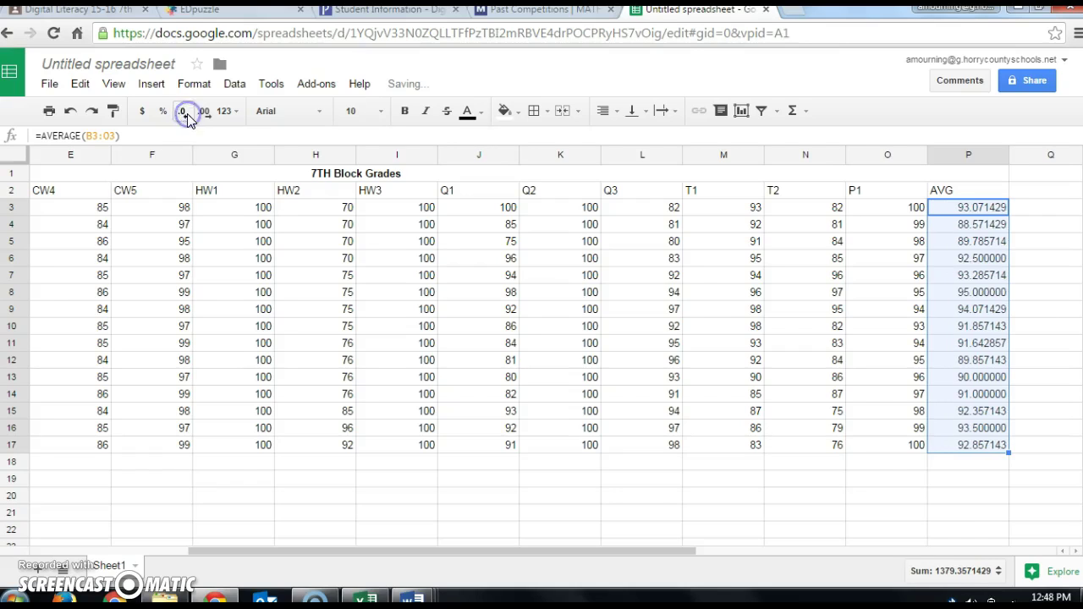
{"action": "left_click", "coordinate": [188, 118]}
{"action": "left_click", "coordinate": [188, 119]}
{"action": "left_click", "coordinate": [188, 118]}
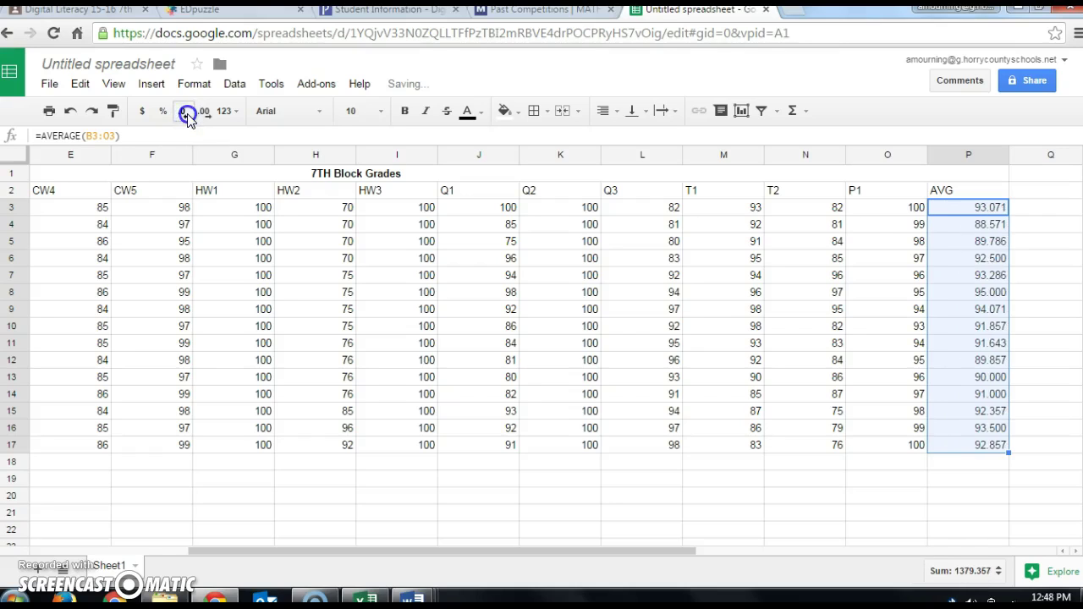
{"action": "left_click", "coordinate": [188, 118]}
{"action": "left_click", "coordinate": [187, 118]}
{"action": "left_click", "coordinate": [188, 118]}
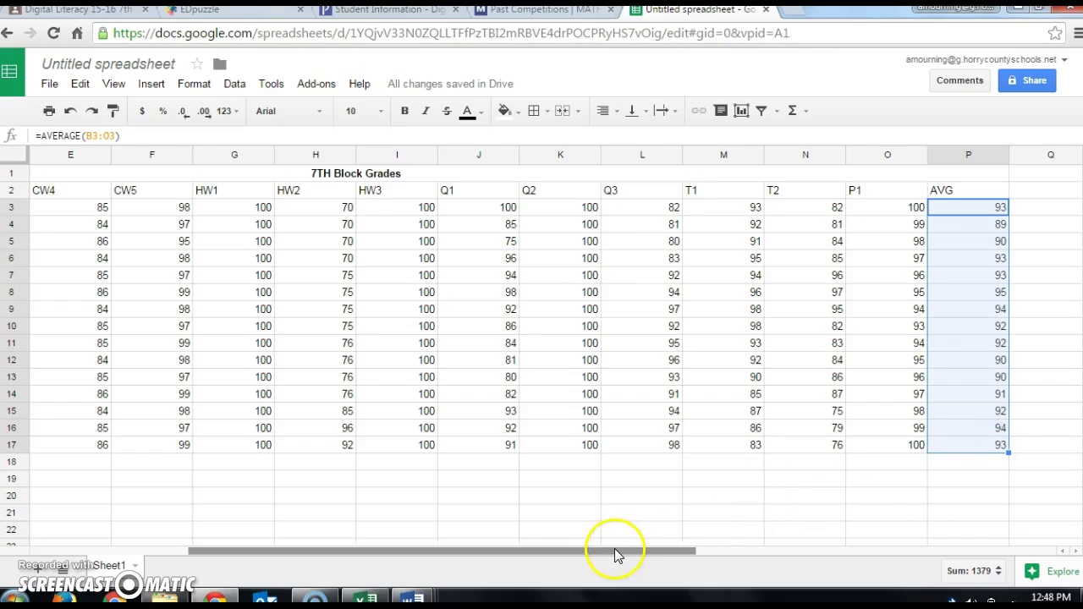
{"action": "left_click_drag", "start_coordinate": [606, 557], "coordinate": [430, 545]}
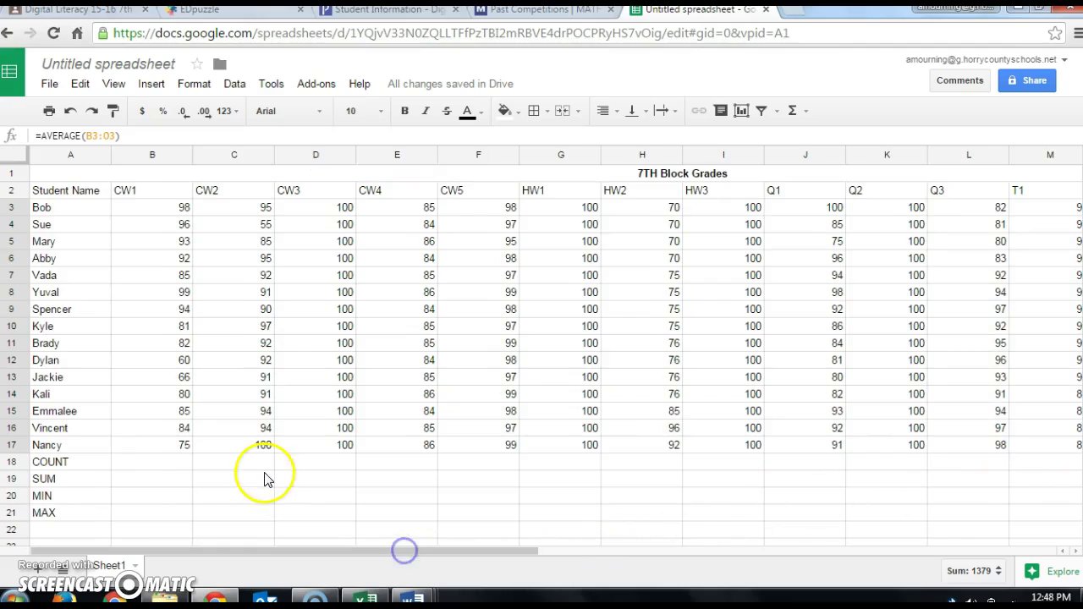
- Enter =COUNT(B3:B17) in B18, returning 15 CW1 scores
{"action": "left_click", "coordinate": [173, 468]}
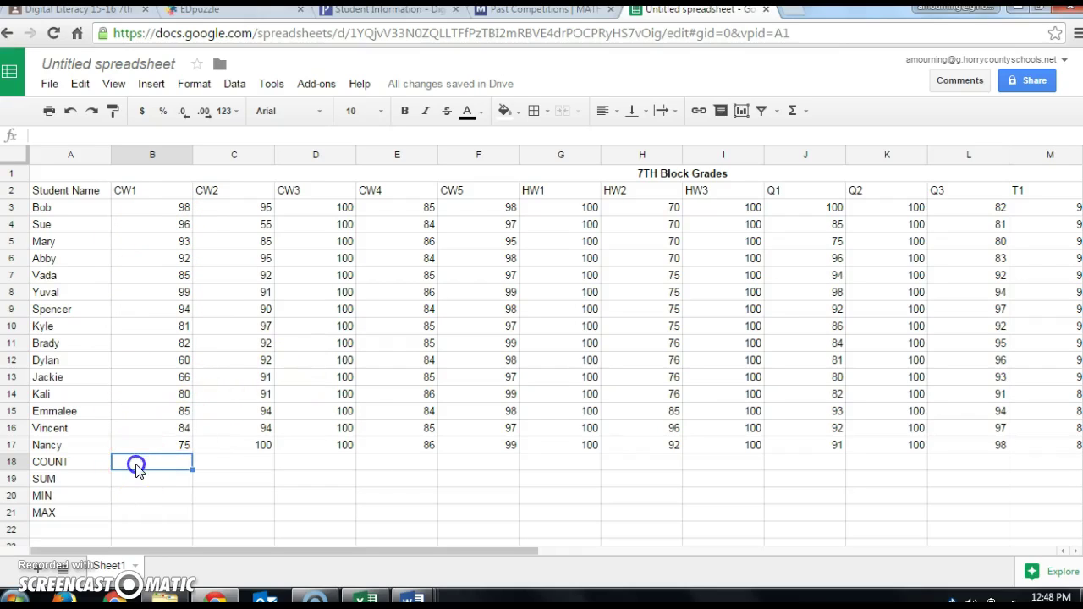
{"action": "left_click", "coordinate": [808, 114]}
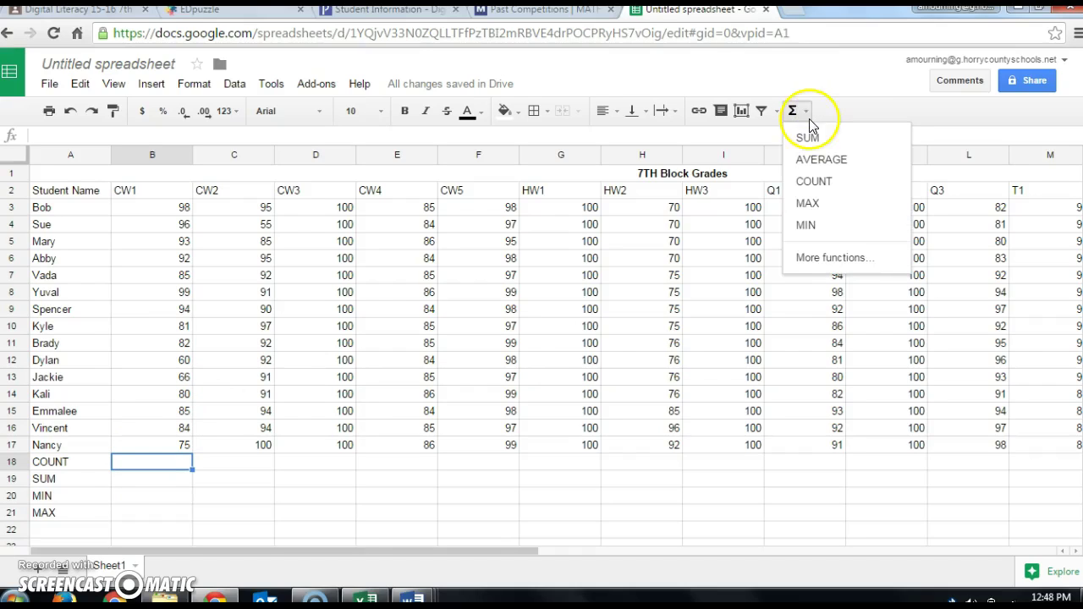
{"action": "left_click", "coordinate": [823, 192]}
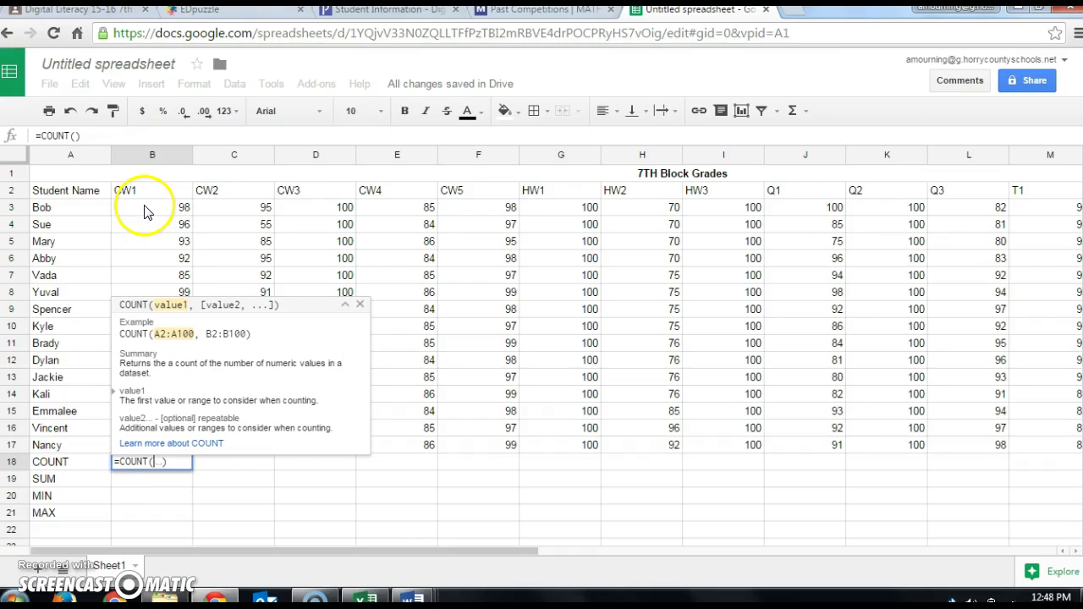
{"action": "left_click_drag", "start_coordinate": [144, 212], "coordinate": [166, 448]}
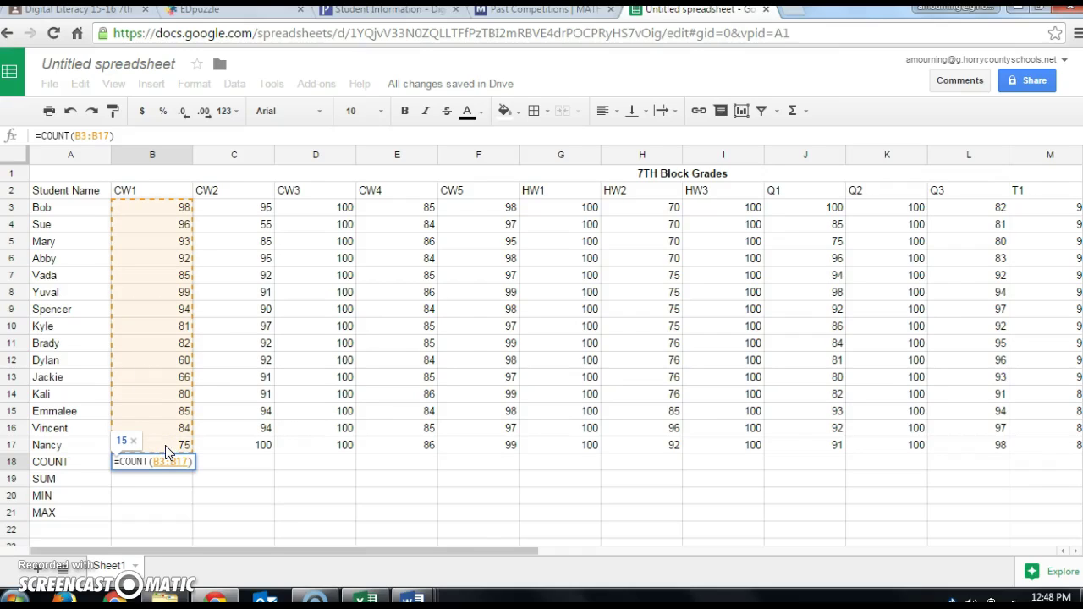
{"action": "key", "text": "Return"}
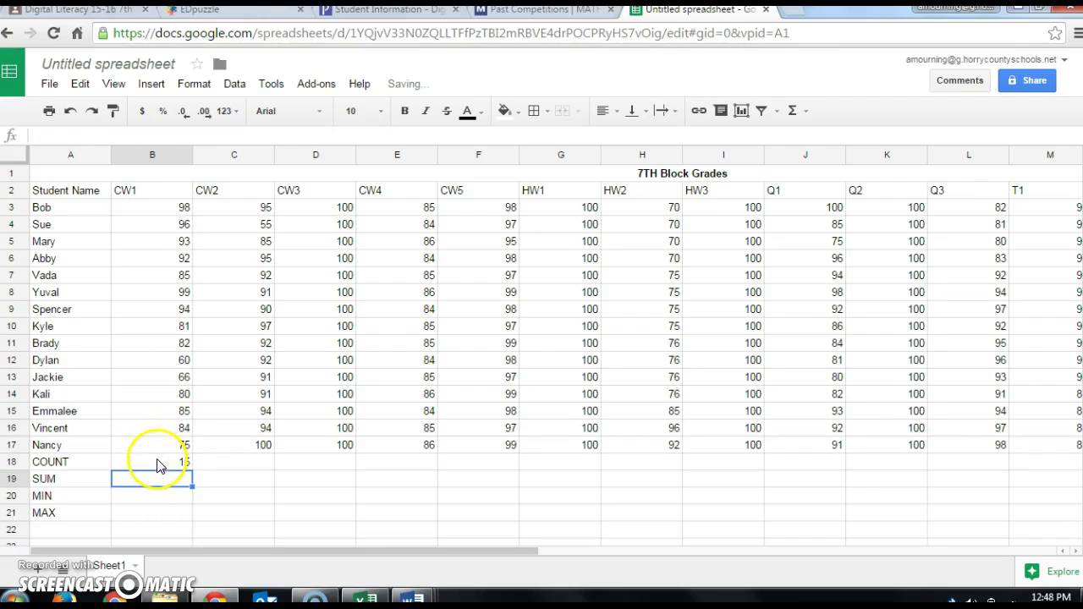
{"action": "left_click", "coordinate": [154, 462]}
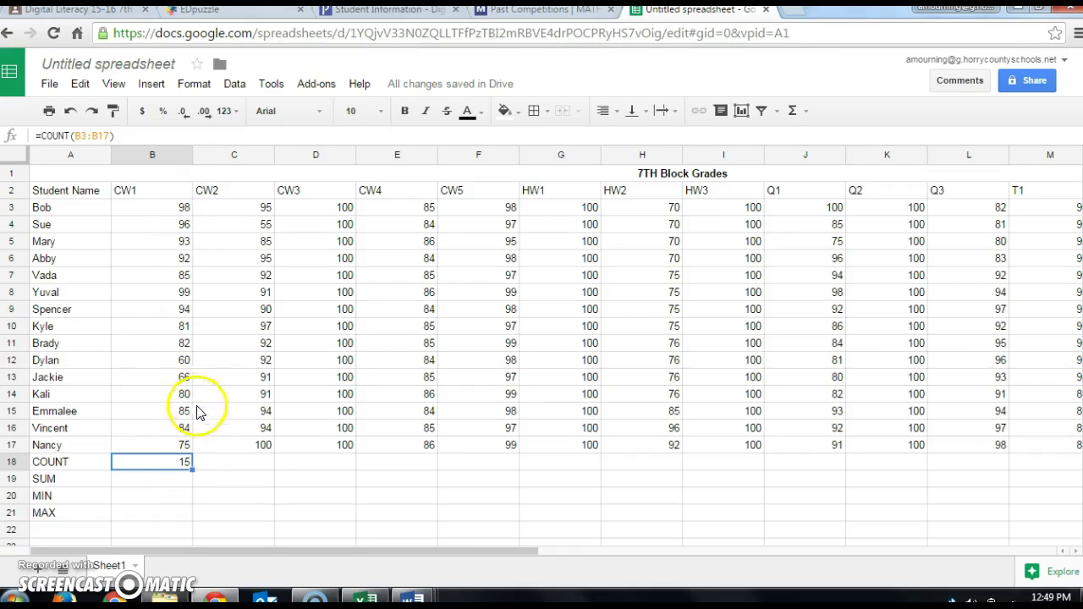
{"action": "left_click", "coordinate": [143, 479]}
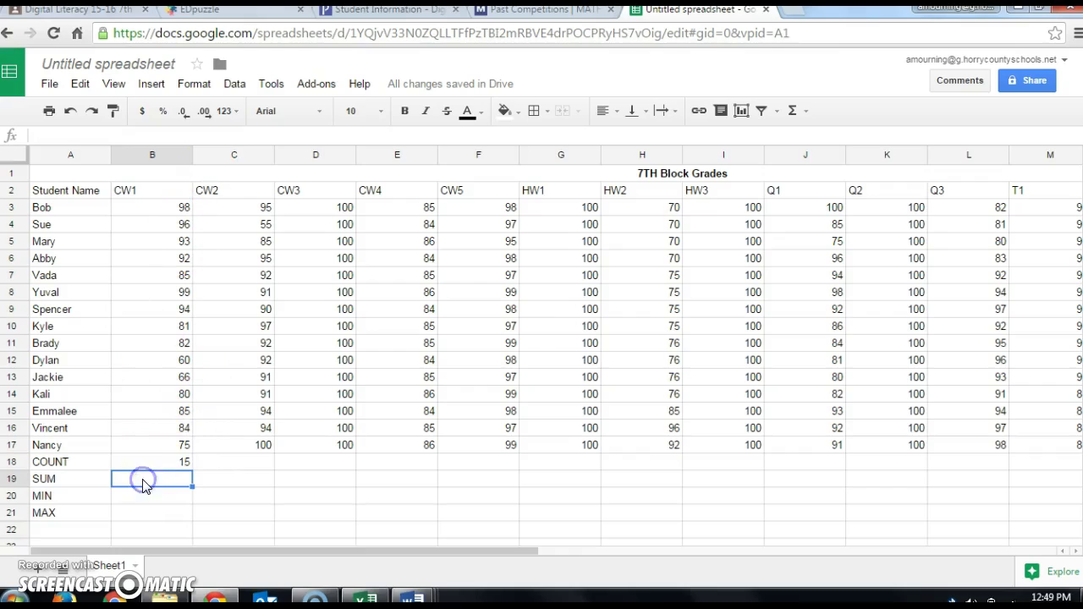
- Enter =SUM(B3:B17) in B19, totalling the CW1 scores to 1270
{"action": "left_click", "coordinate": [807, 115]}
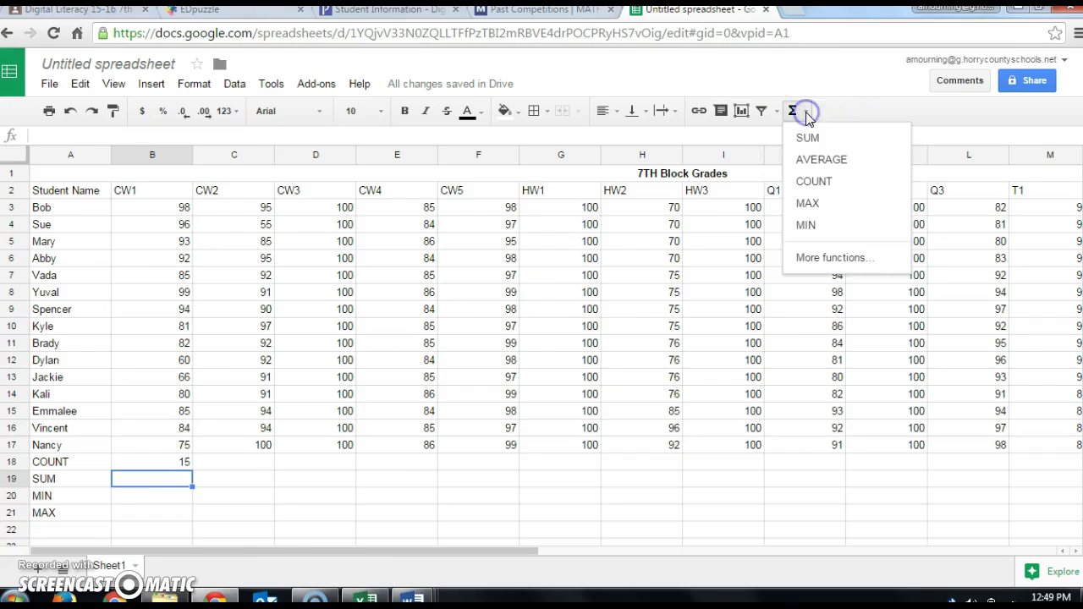
{"action": "left_click", "coordinate": [809, 137]}
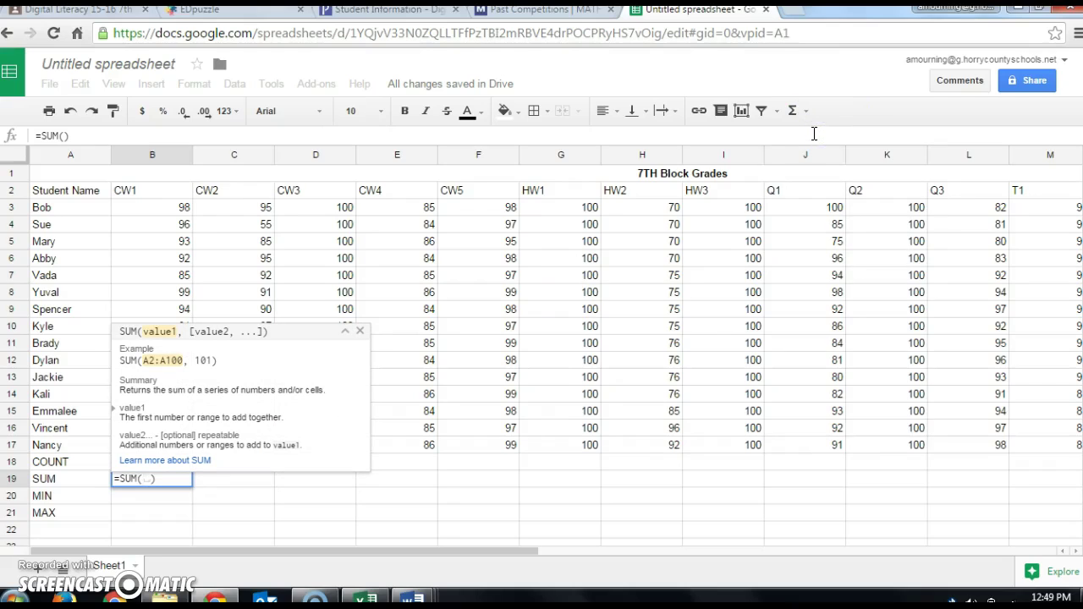
{"action": "left_click_drag", "start_coordinate": [165, 214], "coordinate": [181, 447]}
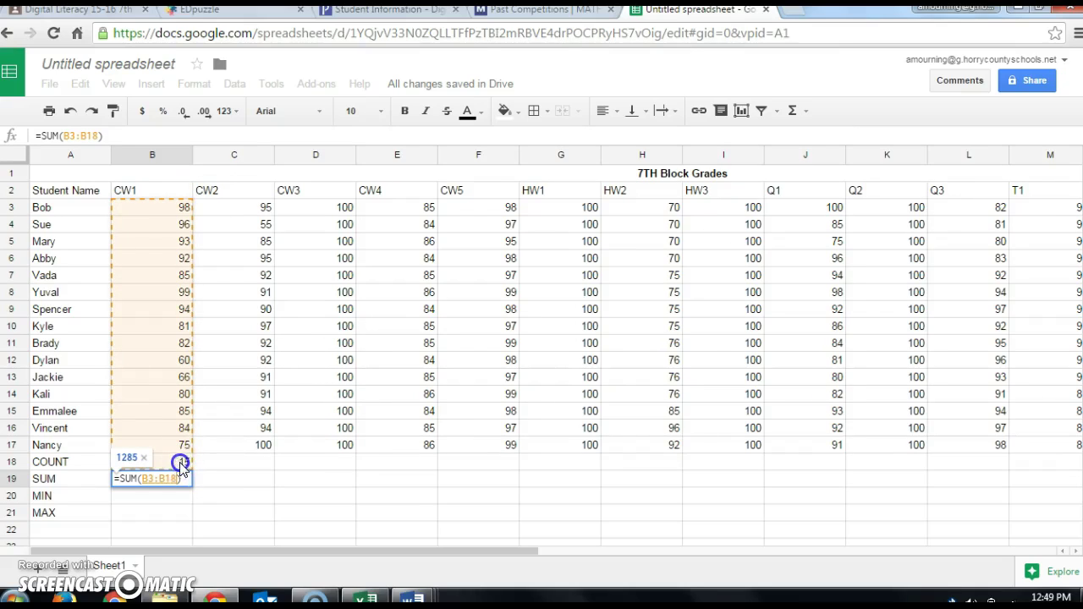
{"action": "left_click_drag", "start_coordinate": [175, 446], "coordinate": [175, 450]}
{"action": "key", "text": "Return"}
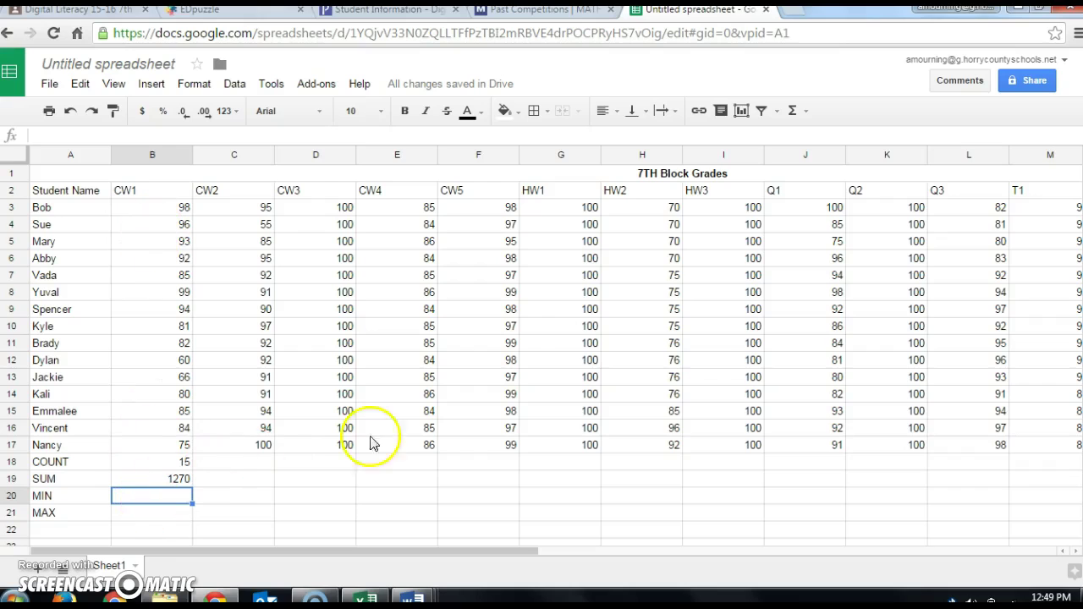
- Enter =MIN(B3:B17) in B20, showing the lowest CW1 score of 60
{"action": "left_click", "coordinate": [804, 111]}
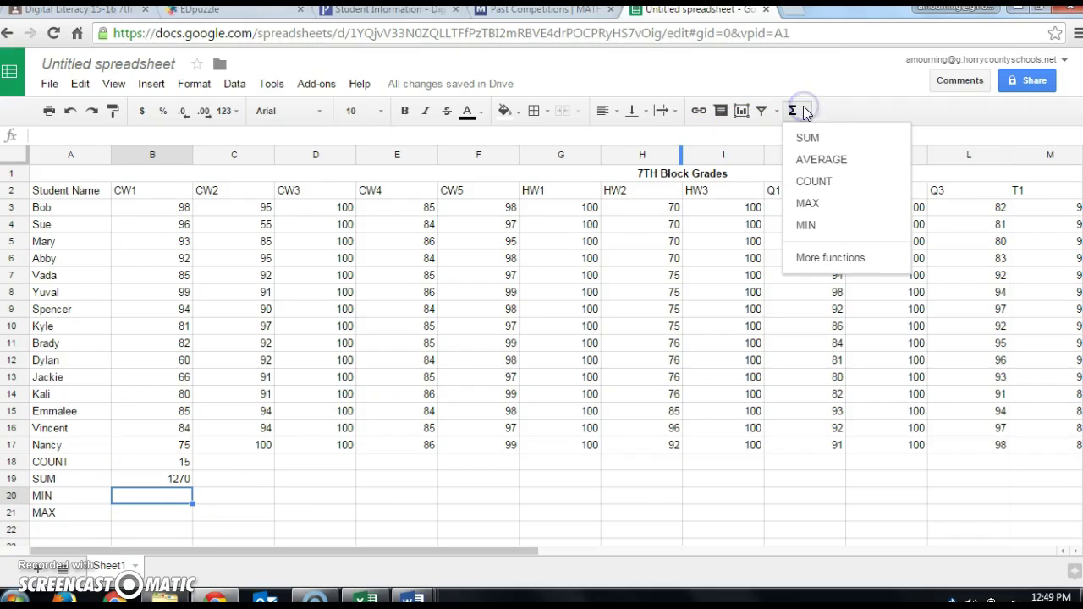
{"action": "left_click", "coordinate": [805, 226]}
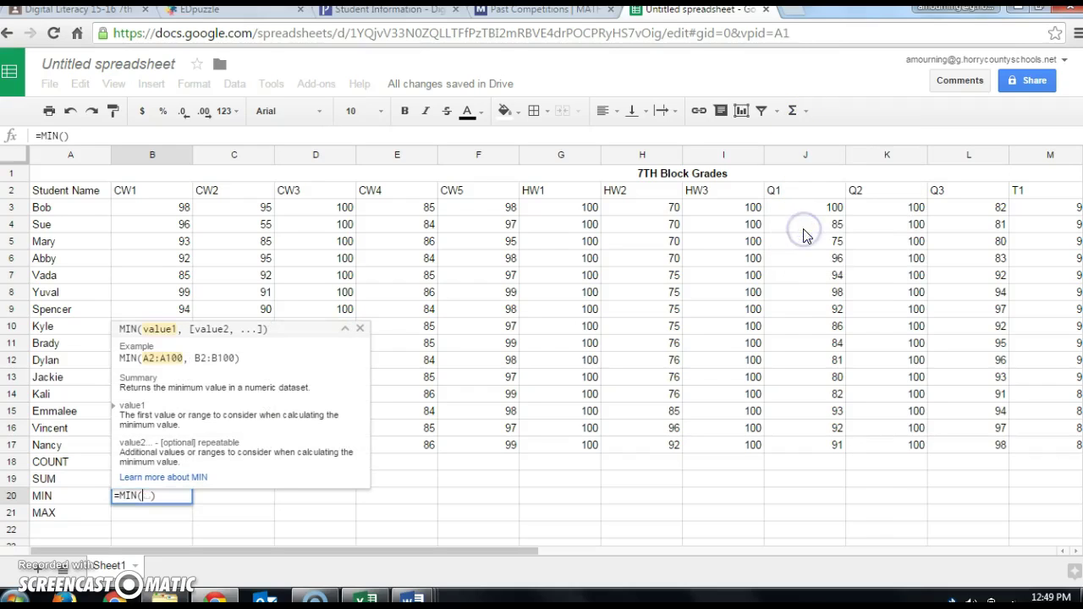
{"action": "left_click_drag", "start_coordinate": [140, 213], "coordinate": [165, 452]}
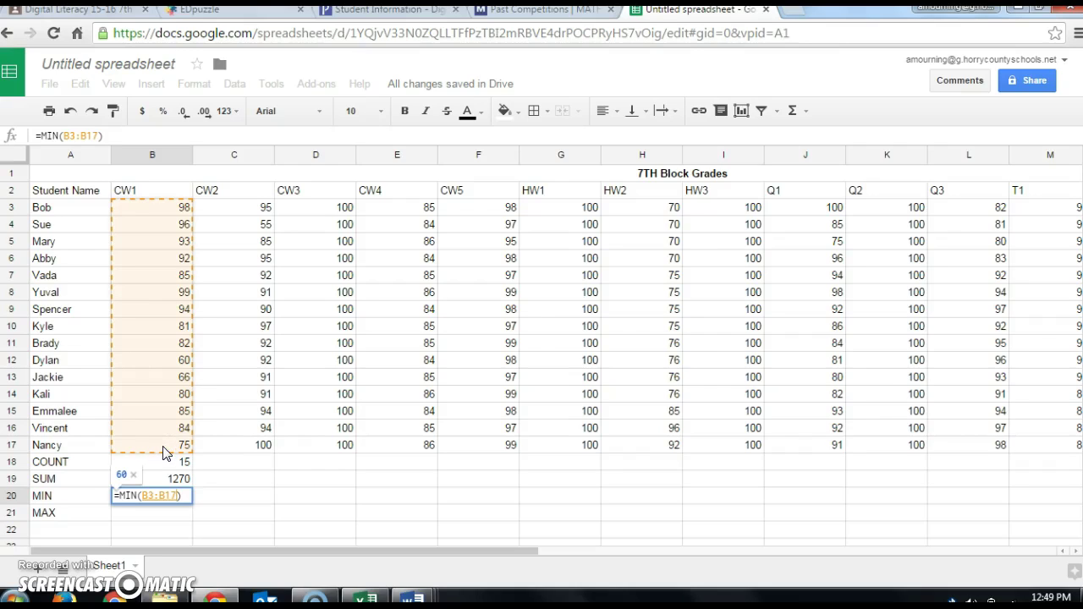
{"action": "key", "text": "Return"}
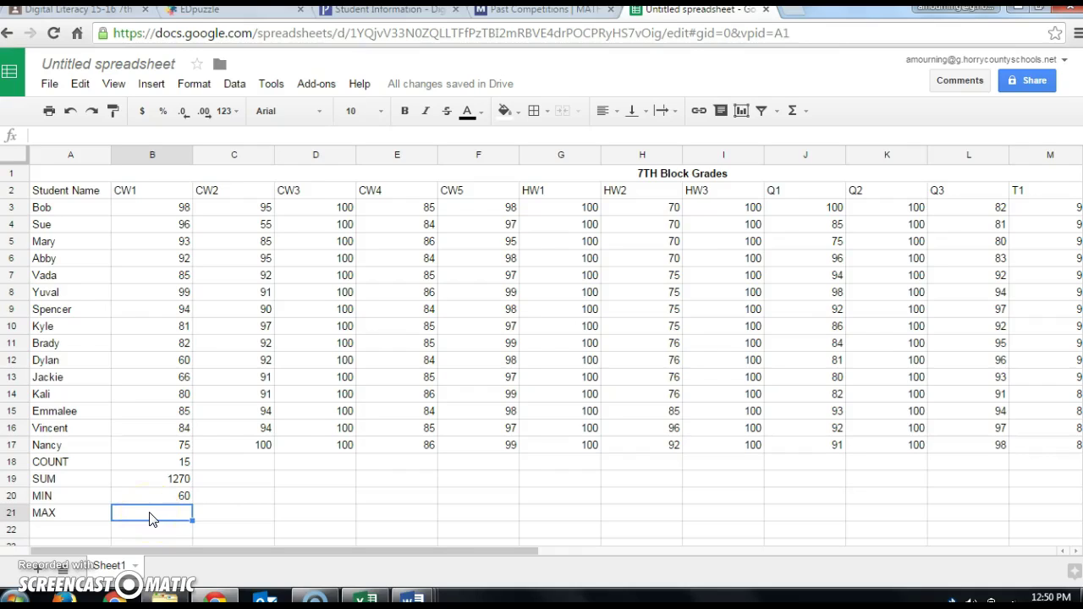
- Enter =MAX(B3:B17) in B21, showing the highest CW1 score of 99
{"action": "left_click", "coordinate": [808, 113]}
{"action": "left_click", "coordinate": [817, 210]}
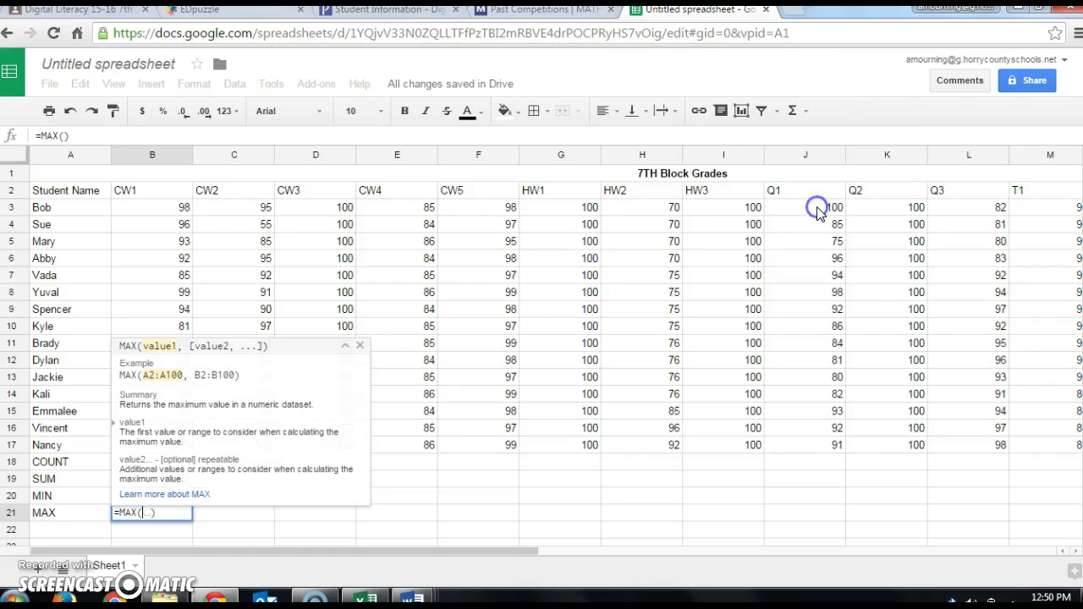
{"action": "left_click", "coordinate": [146, 209]}
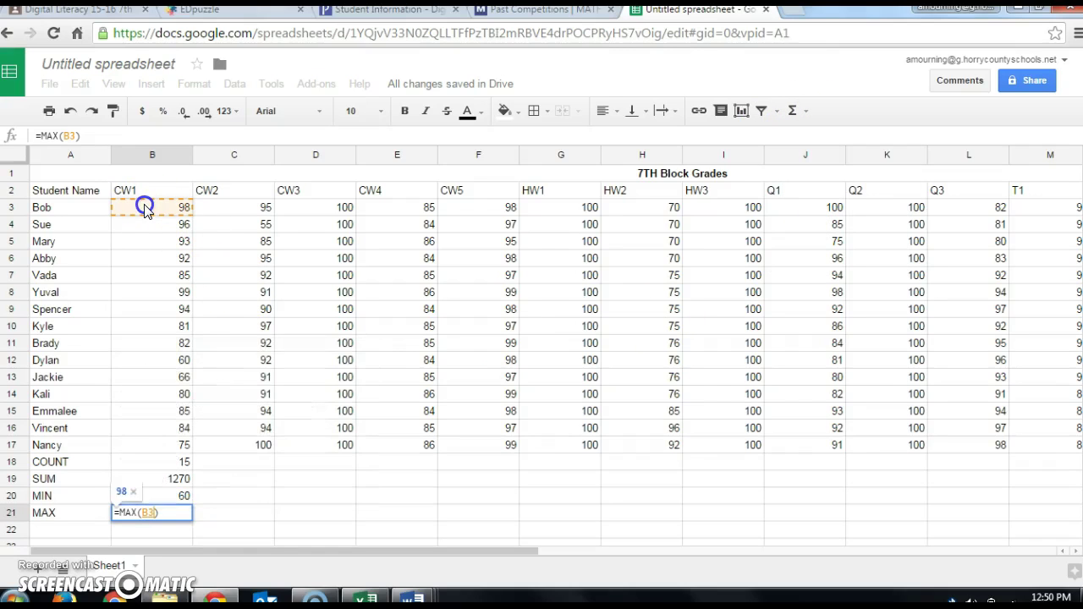
{"action": "left_click_drag", "start_coordinate": [146, 208], "coordinate": [172, 455]}
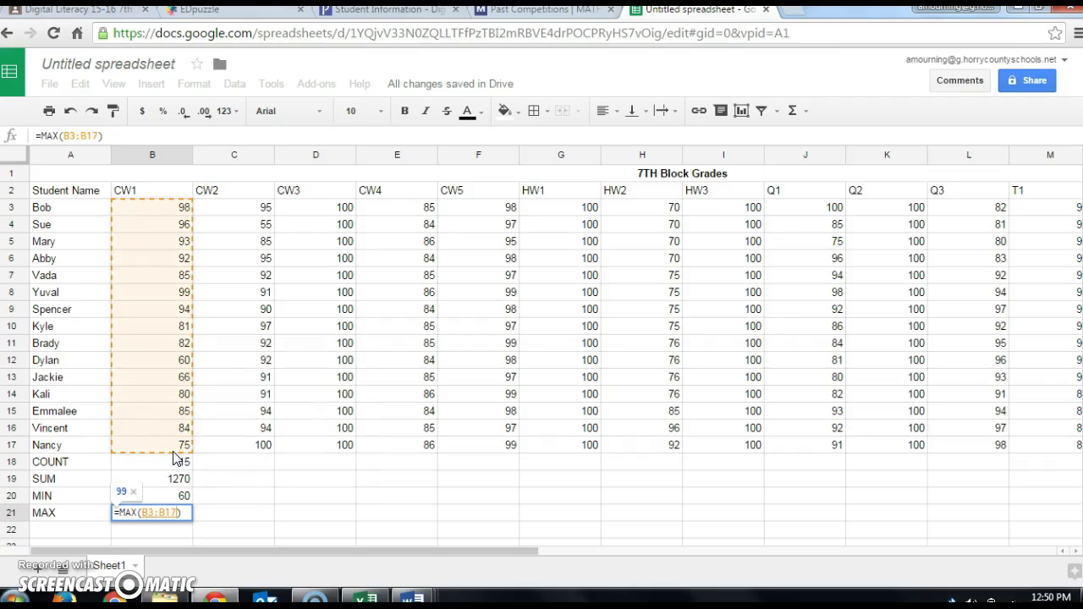
{"action": "key", "text": "Return"}
{"action": "left_click", "coordinate": [184, 523]}
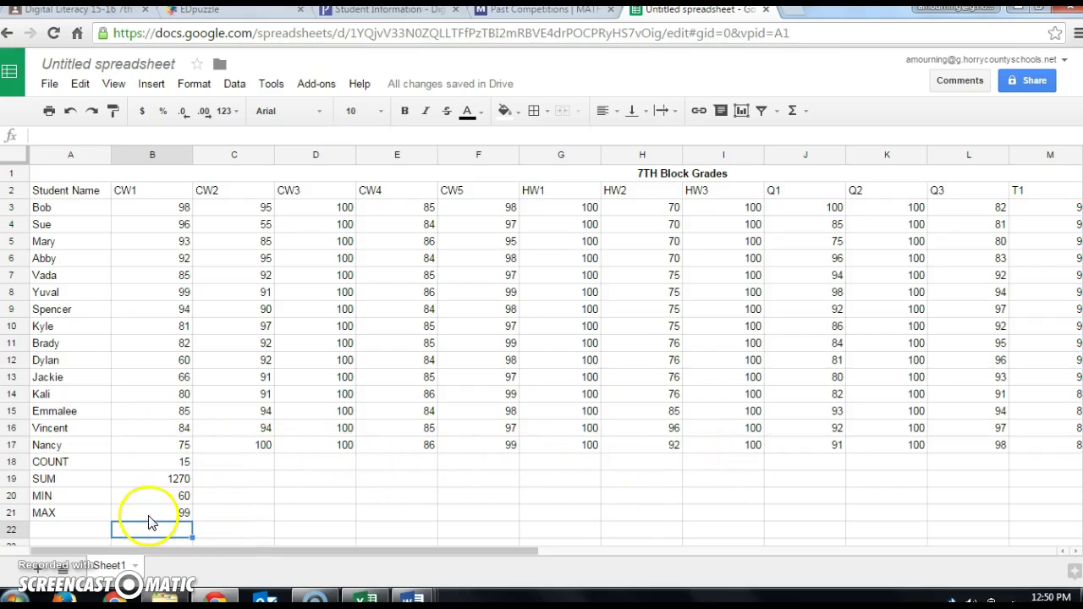
- Fill the B18:B21 summary formulas right across to column P
{"action": "left_click", "coordinate": [149, 461]}
{"action": "left_click", "coordinate": [145, 478]}
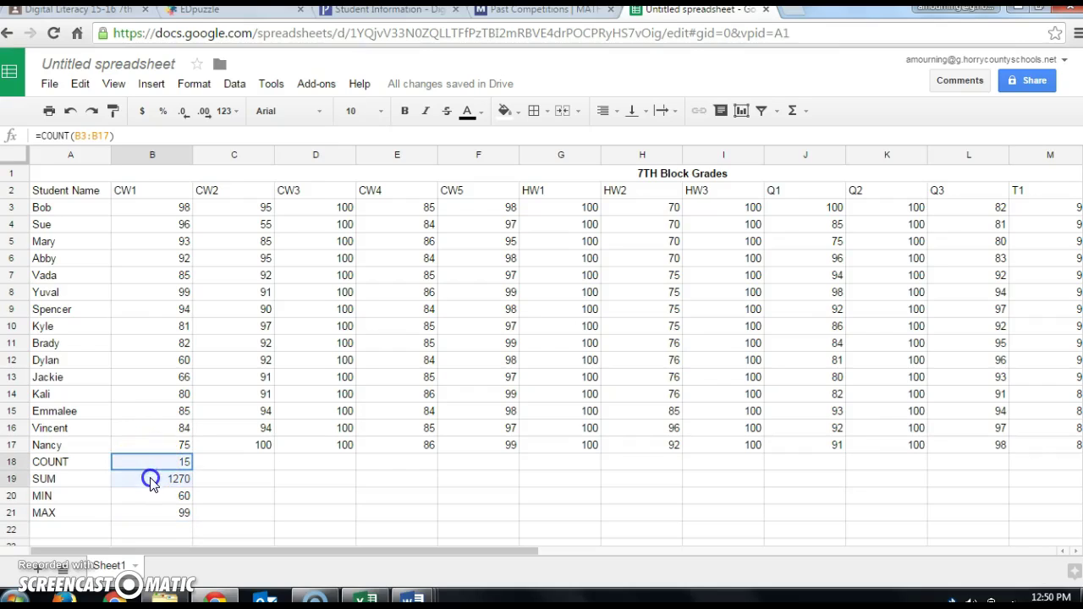
{"action": "left_click", "coordinate": [148, 462]}
{"action": "left_click_drag", "start_coordinate": [149, 464], "coordinate": [156, 518]}
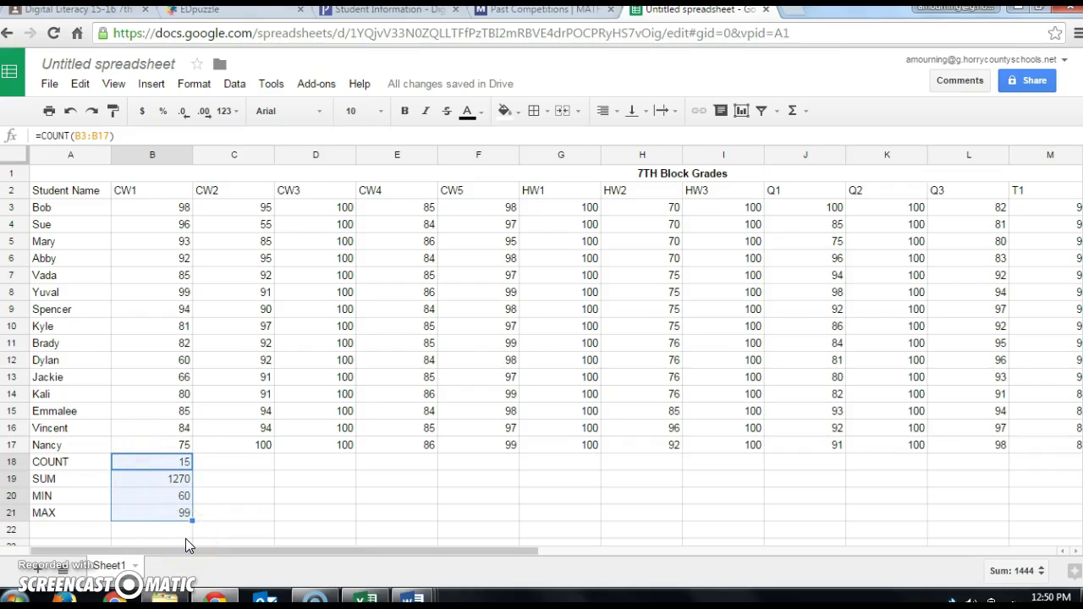
{"action": "mouse_move", "coordinate": [193, 521]}
{"action": "left_mouse_down"}
{"action": "mouse_move", "coordinate": [203, 526]}
{"action": "mouse_move", "coordinate": [201, 513]}
{"action": "mouse_move", "coordinate": [192, 521]}
{"action": "left_mouse_up"}
{"action": "left_click_drag", "start_coordinate": [192, 519], "coordinate": [921, 507]}
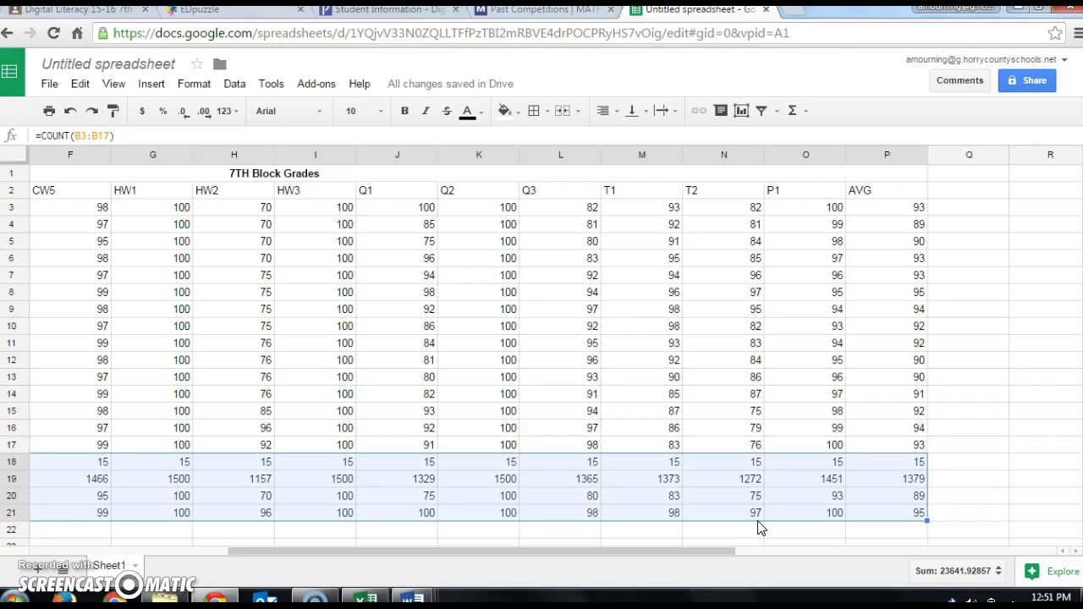
- Check the AVG column's MAX result, then select the whole table A1:P21
{"action": "left_click", "coordinate": [955, 518]}
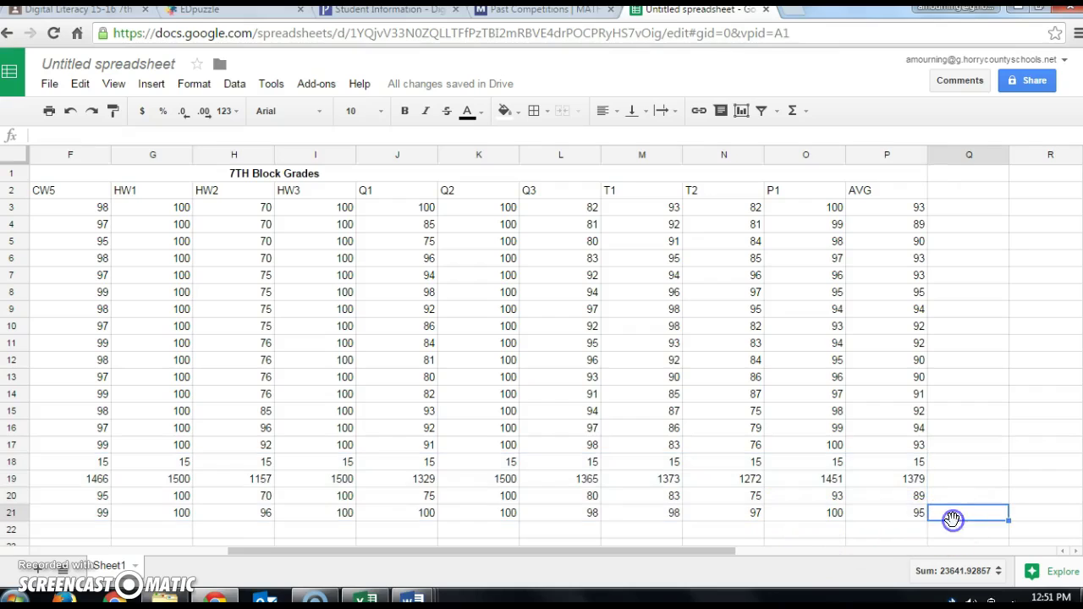
{"action": "left_click", "coordinate": [910, 517]}
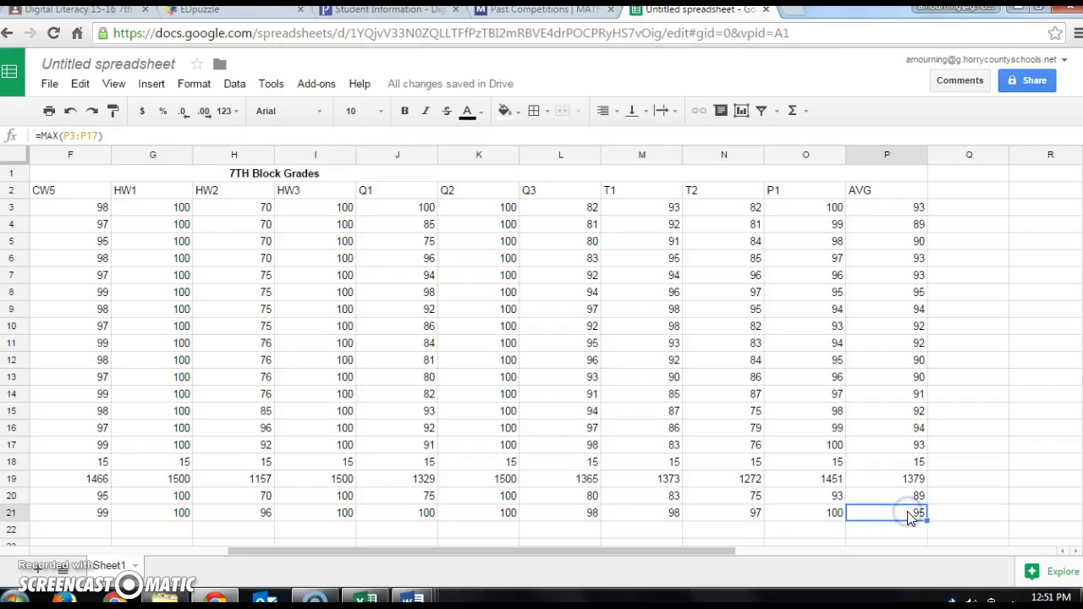
{"action": "left_click", "coordinate": [894, 516]}
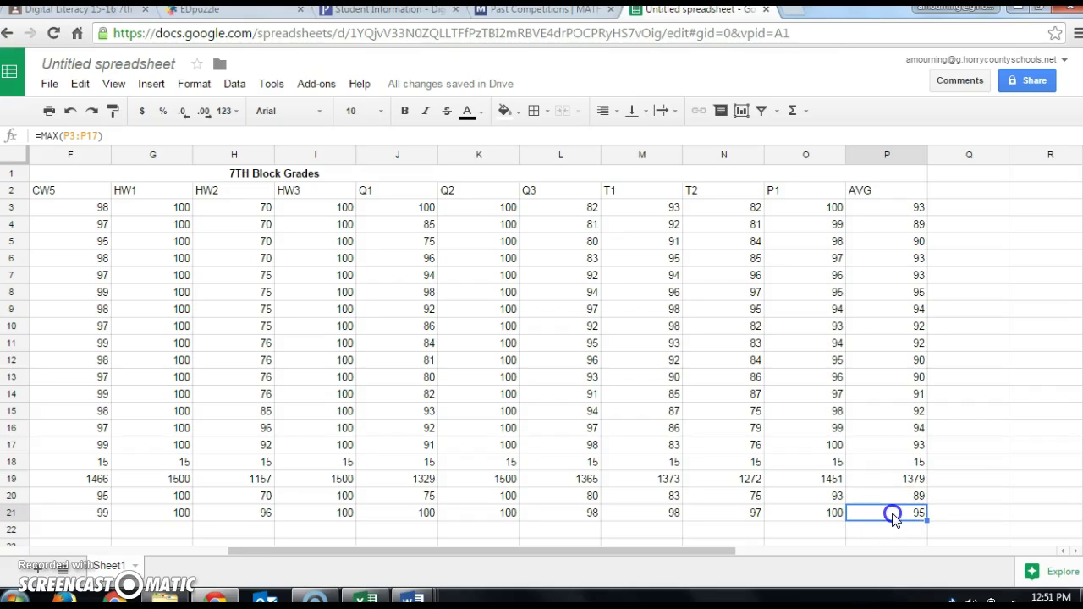
{"action": "left_click_drag", "start_coordinate": [894, 518], "coordinate": [74, 171]}
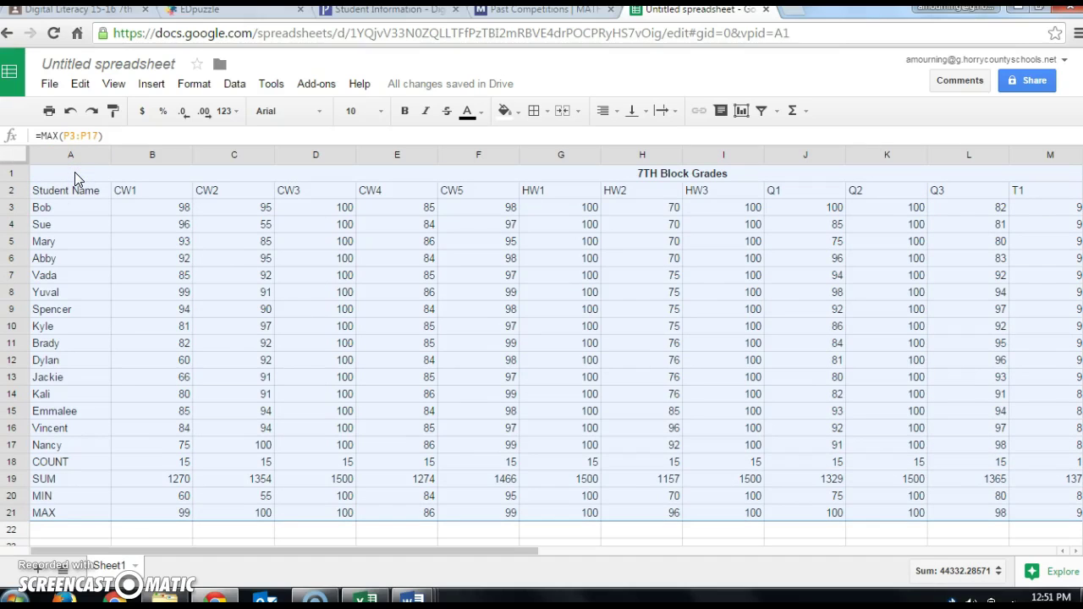
- Apply All borders to every cell of the A1:P21 grade table
{"action": "left_click", "coordinate": [289, 210]}
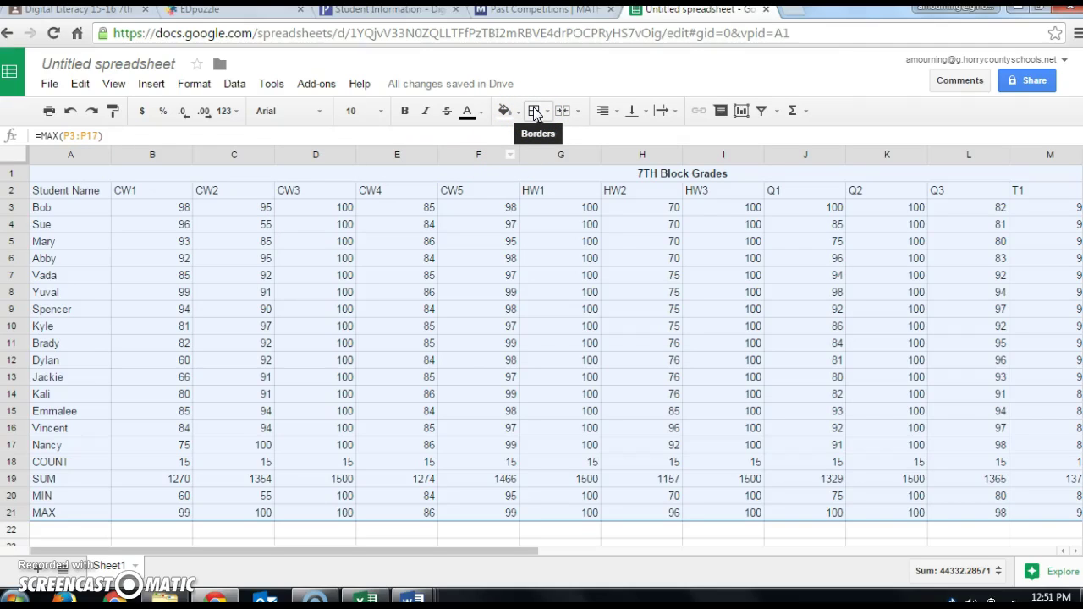
{"action": "left_click", "coordinate": [534, 112]}
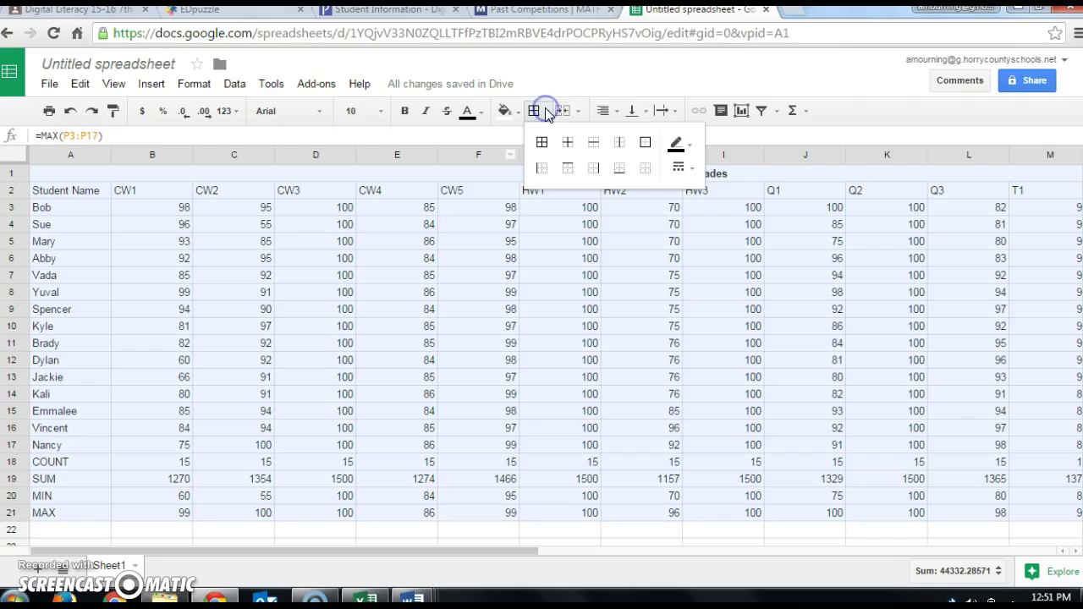
{"action": "left_click", "coordinate": [542, 143]}
{"action": "left_click", "coordinate": [543, 143]}
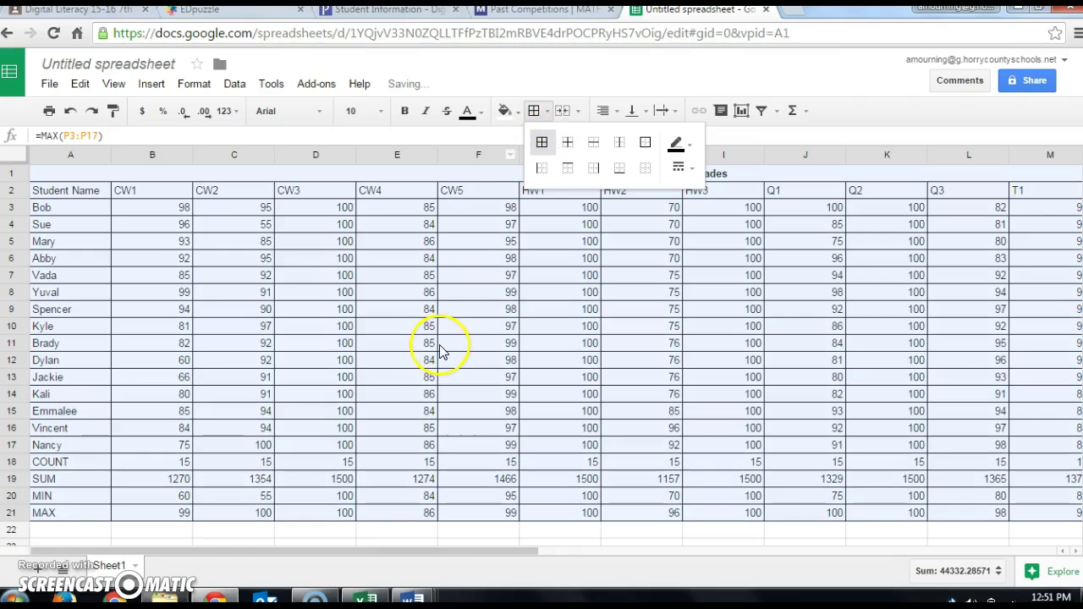
{"action": "left_click", "coordinate": [438, 347]}
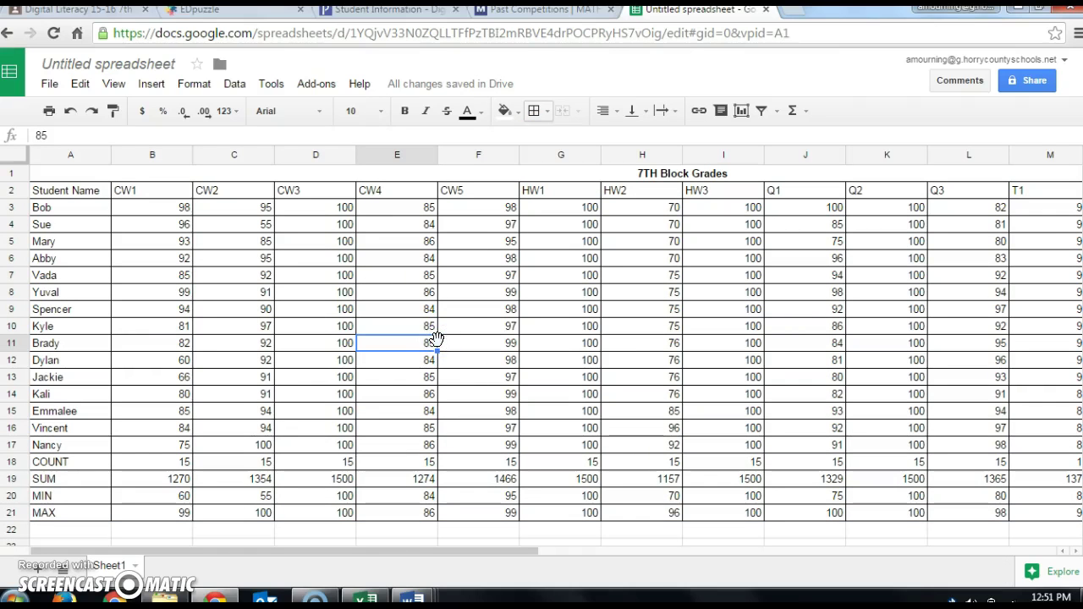